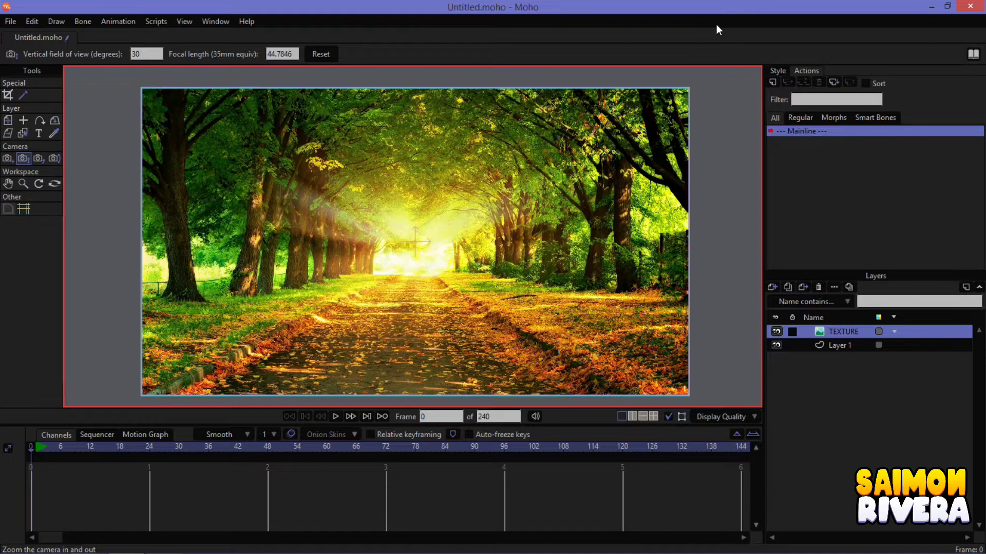
Step: Show the Camera scripts list with Handheld Camera and Orbit Camera options
click(155, 21)
mouse_move(164, 57)
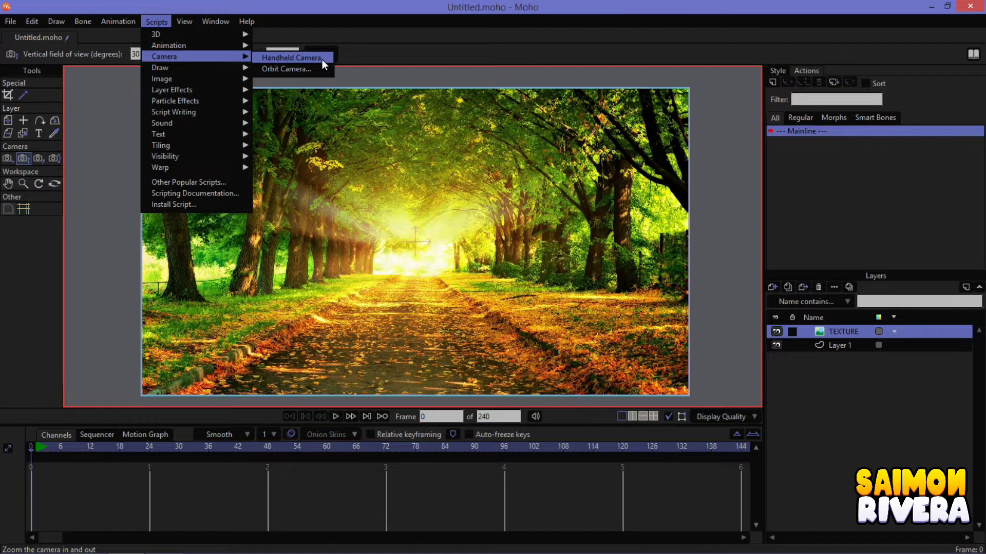
Step: Run the Handheld Camera script to add camera shake channels to the forest-path scene
click(322, 59)
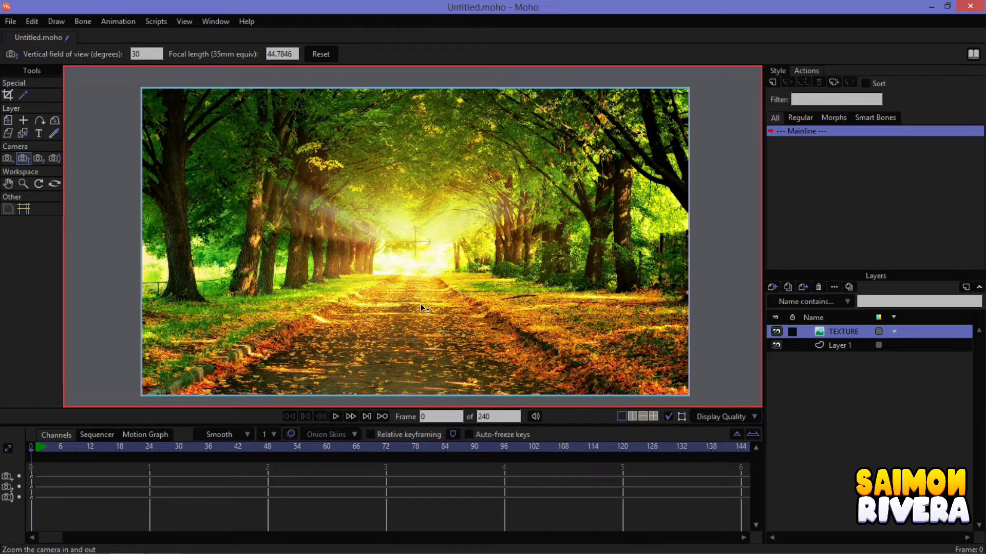
click(339, 417)
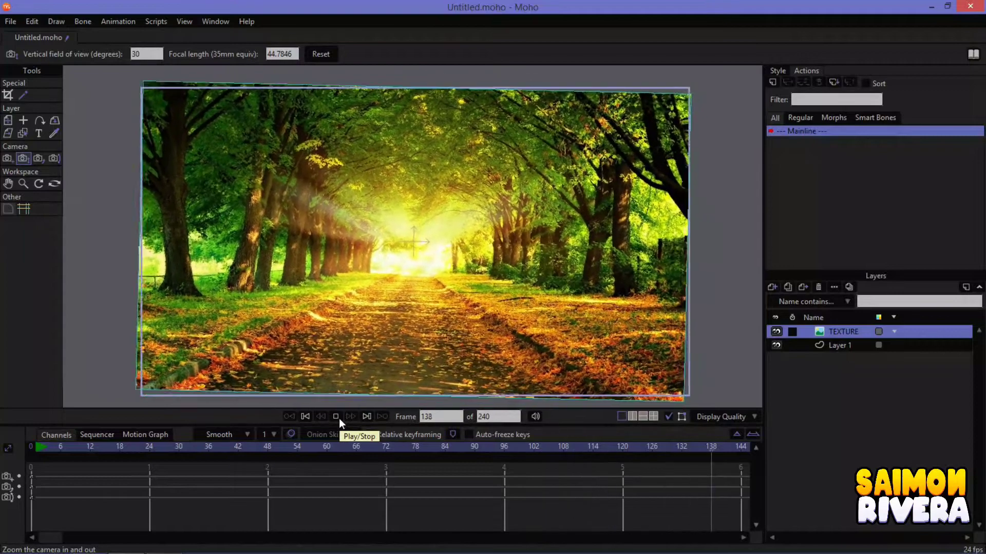
click(336, 417)
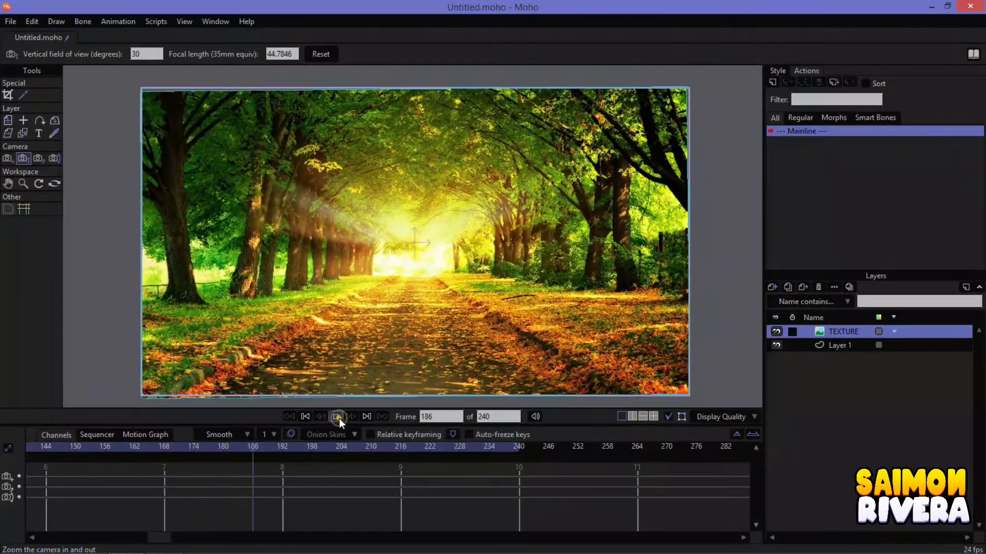
click(290, 416)
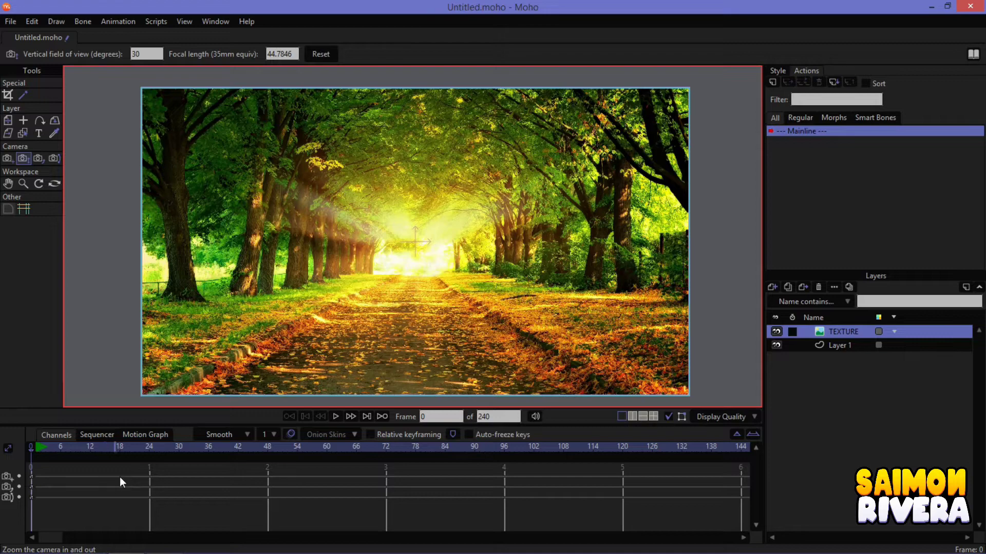
Step: Replay the handheld shake preview, then stop and rewind to frame 0
click(333, 417)
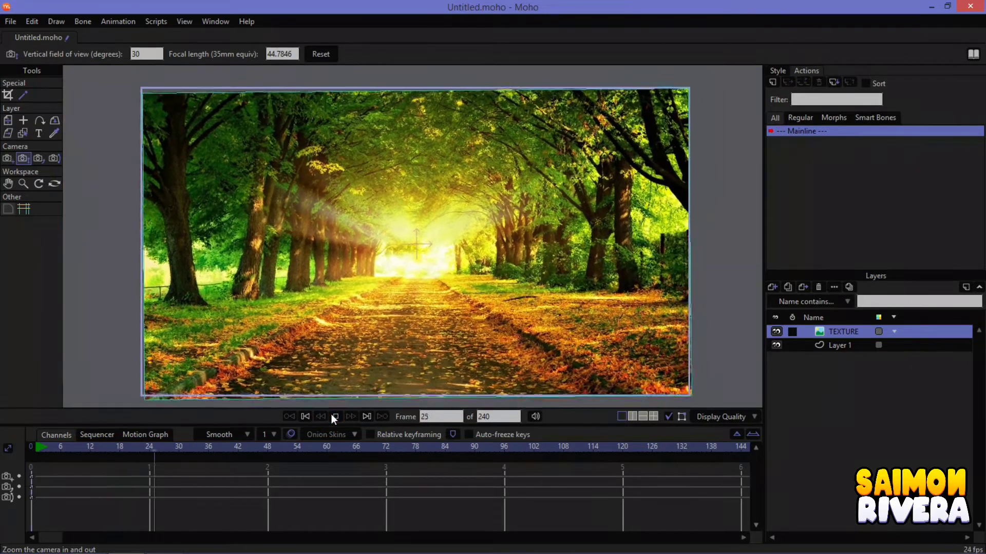
click(332, 416)
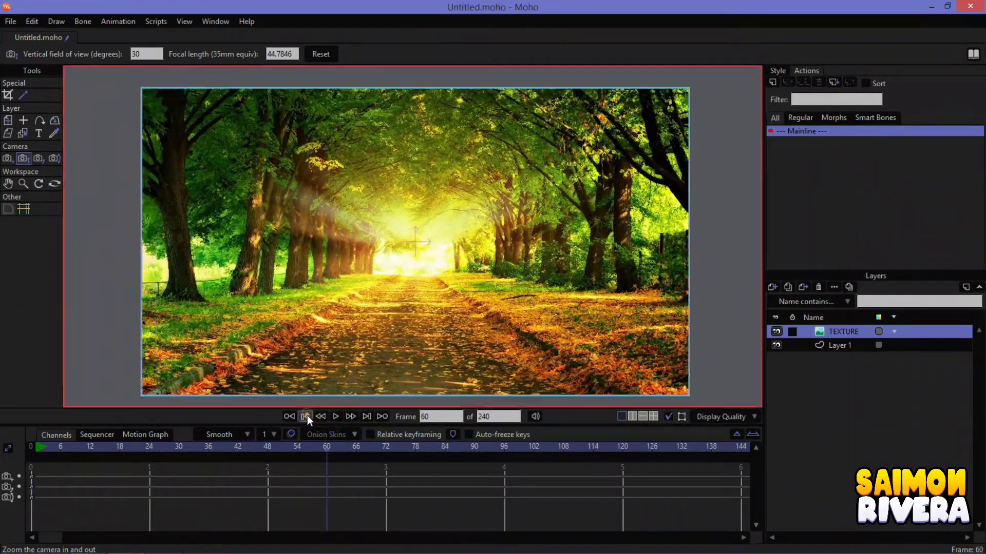
click(306, 417)
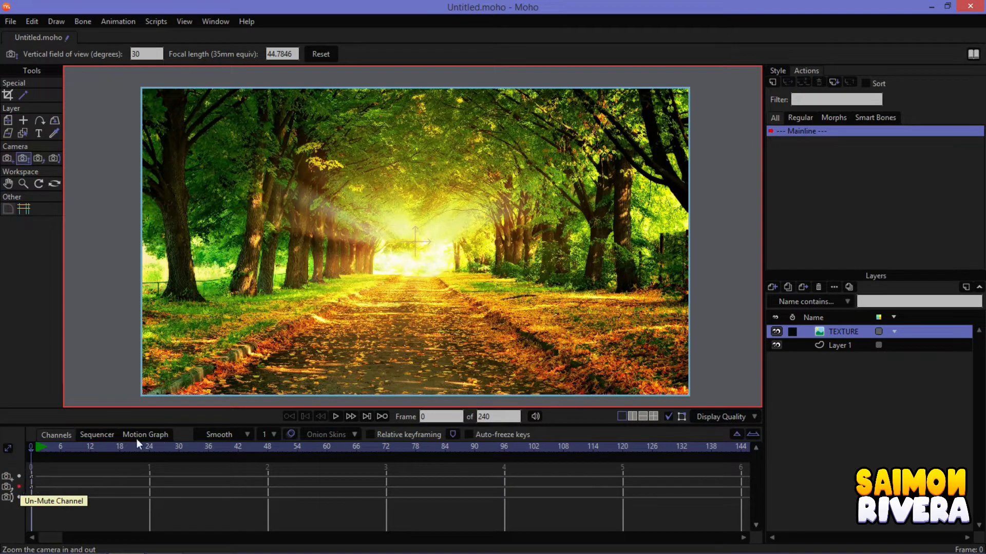
Step: Mute the first camera shake channel and preview the shake without it
click(21, 489)
click(20, 477)
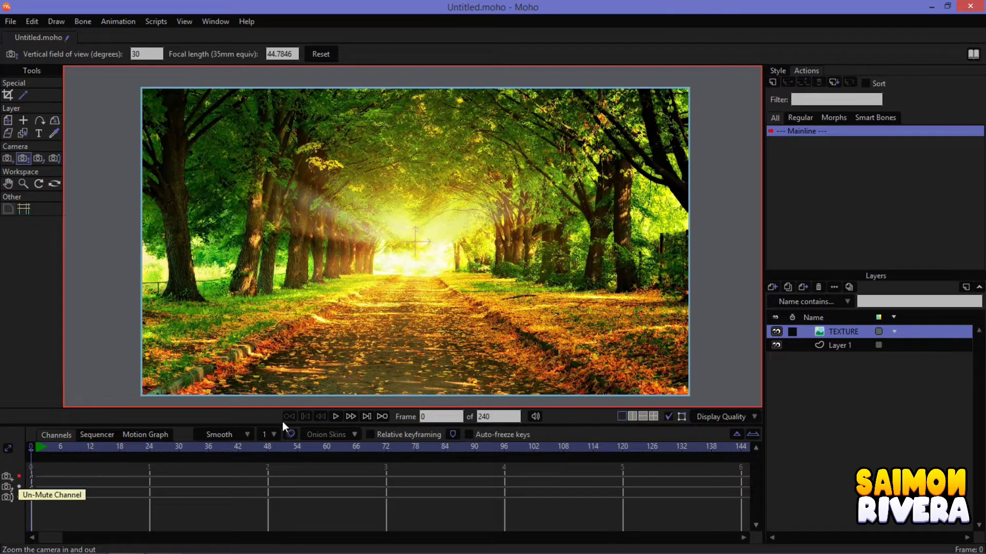
click(334, 417)
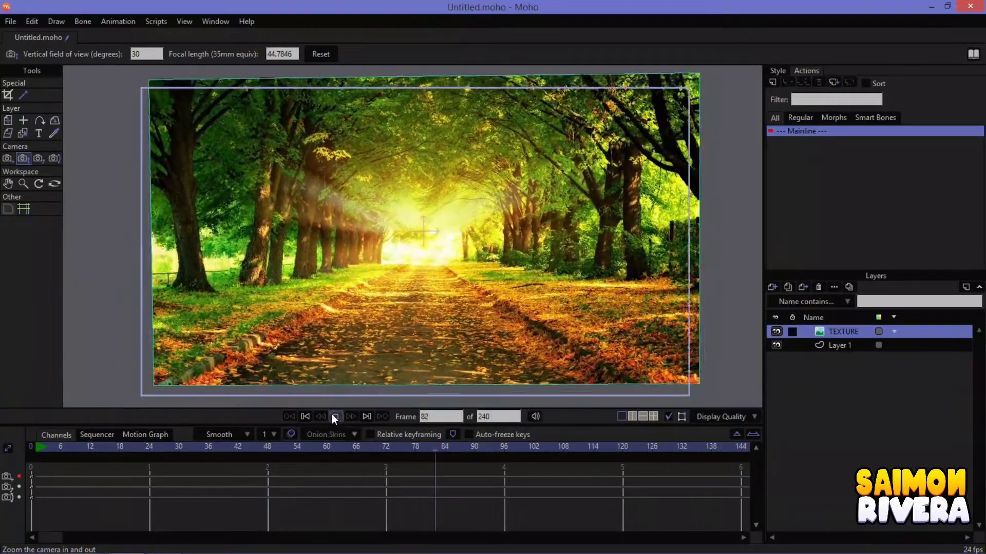
click(332, 414)
Step: Un-mute the first channel, mute the second and third, and preview the shake
click(19, 476)
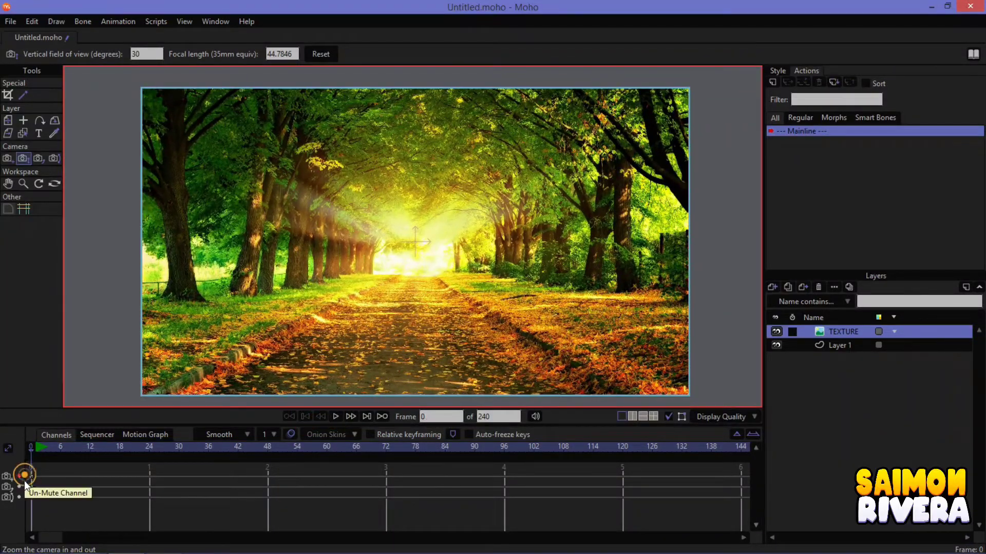
click(20, 487)
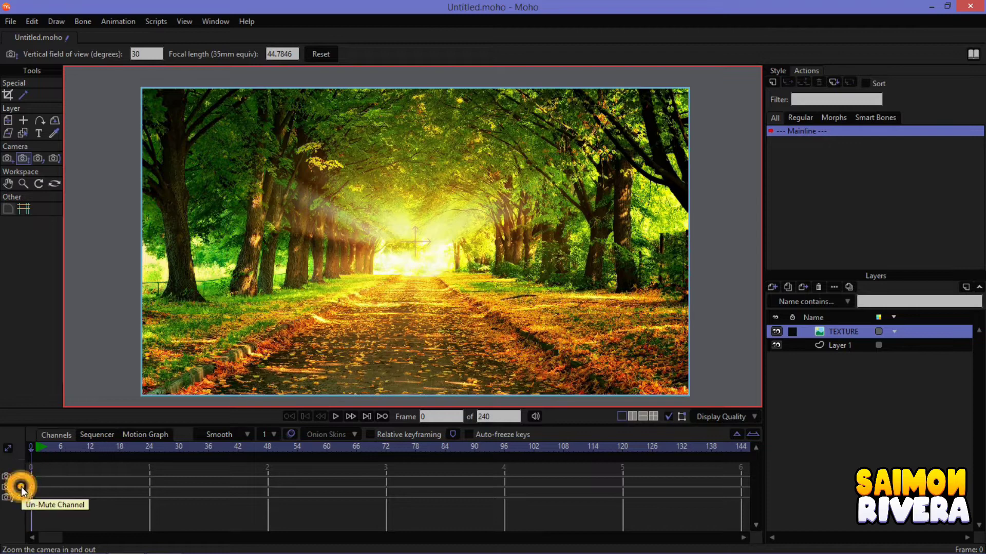
click(20, 497)
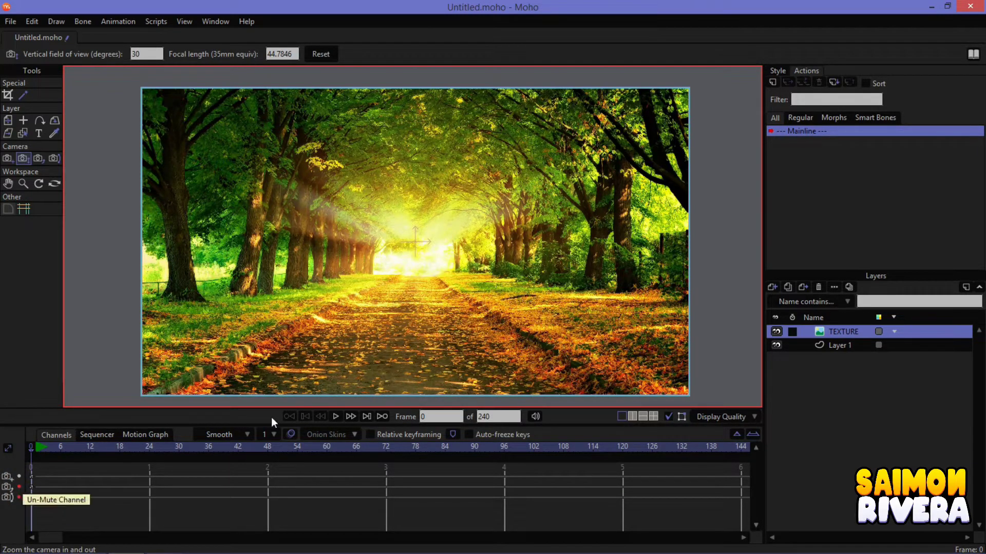
click(336, 416)
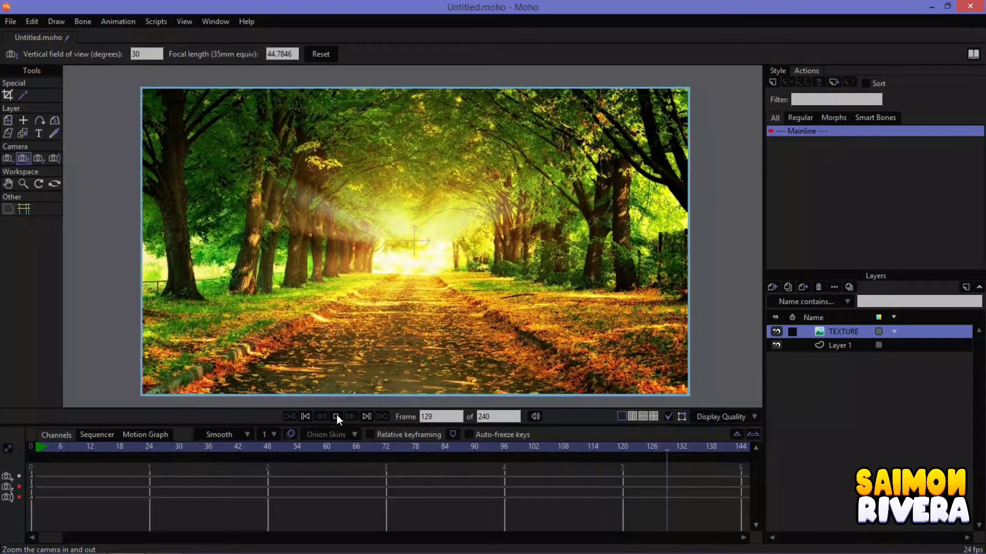
click(336, 416)
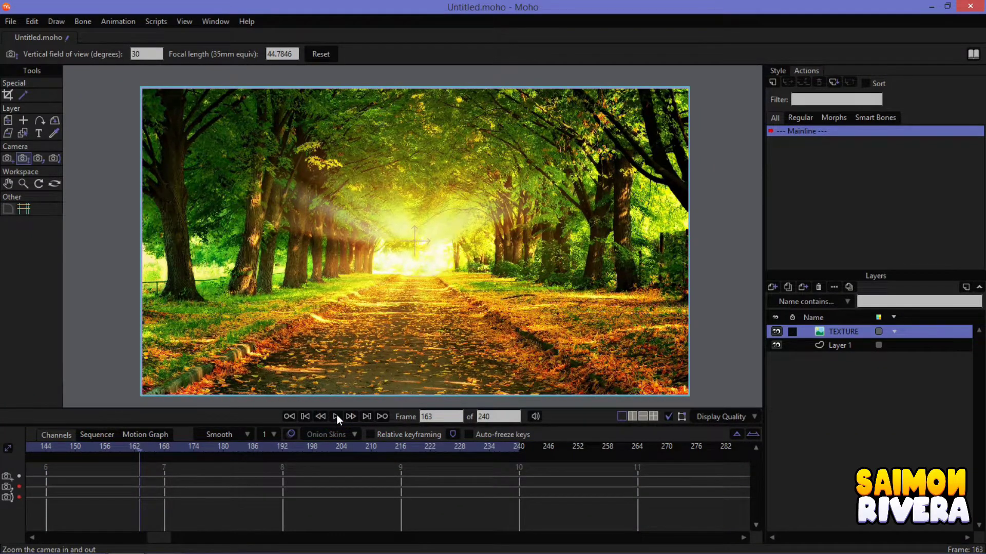
click(337, 415)
click(335, 415)
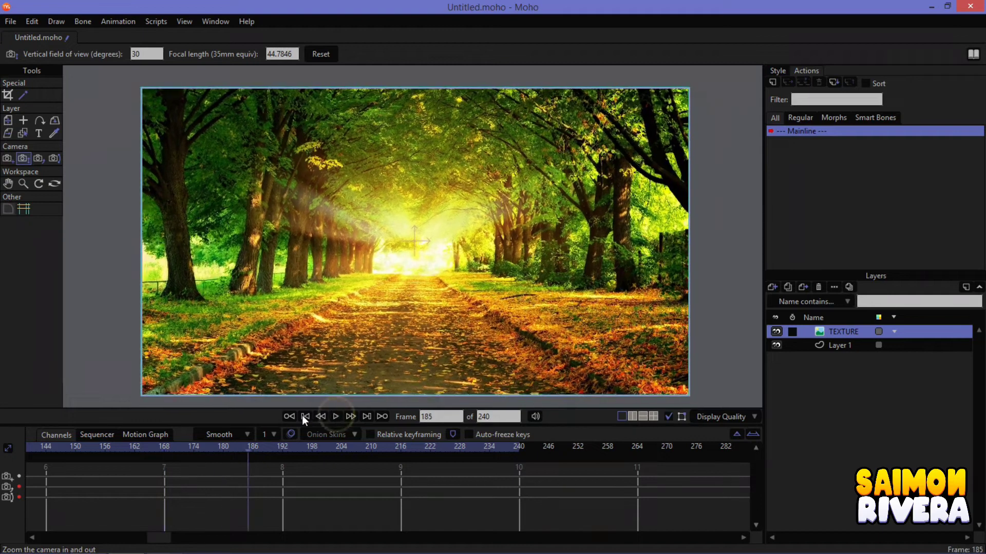
click(305, 417)
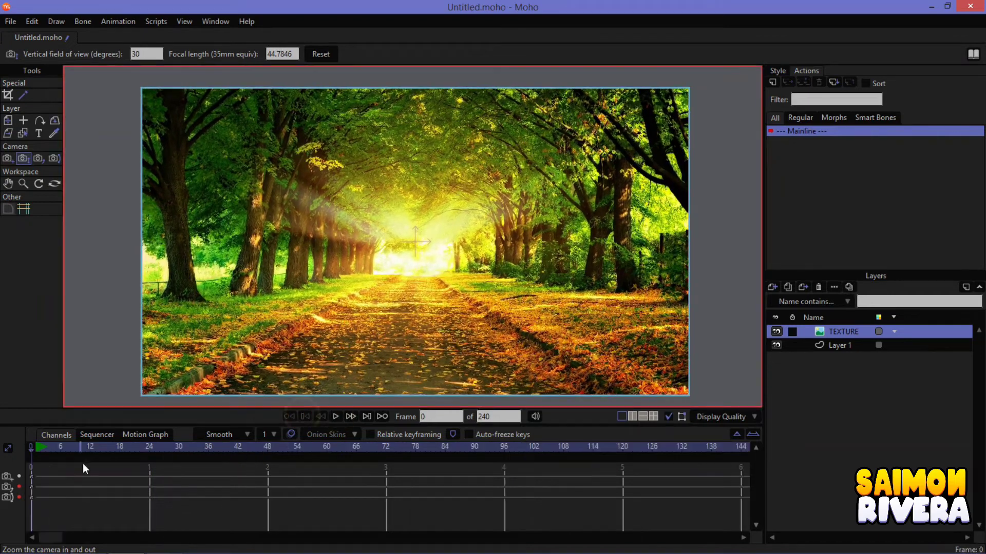
Step: Un-mute the second channel and preview with only the third channel muted
click(19, 487)
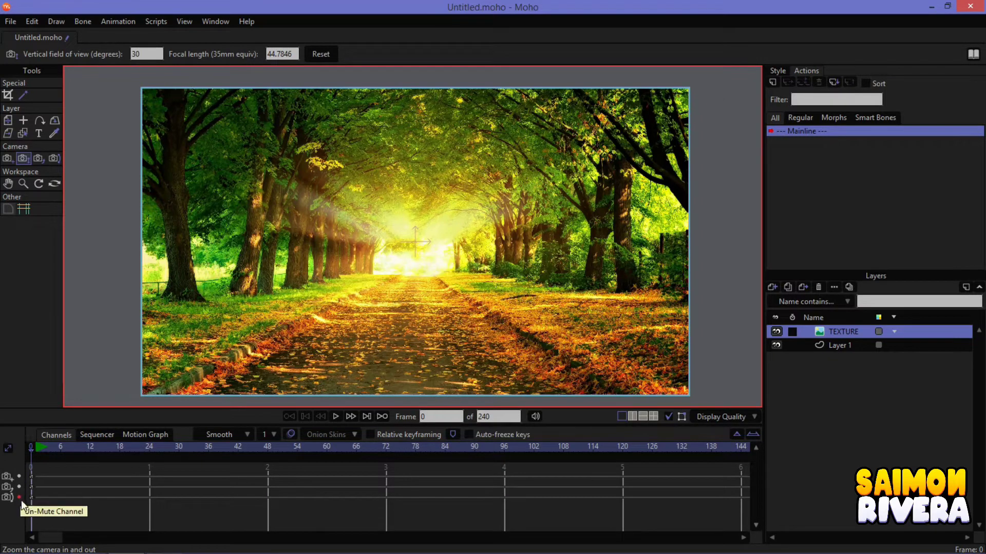
click(335, 417)
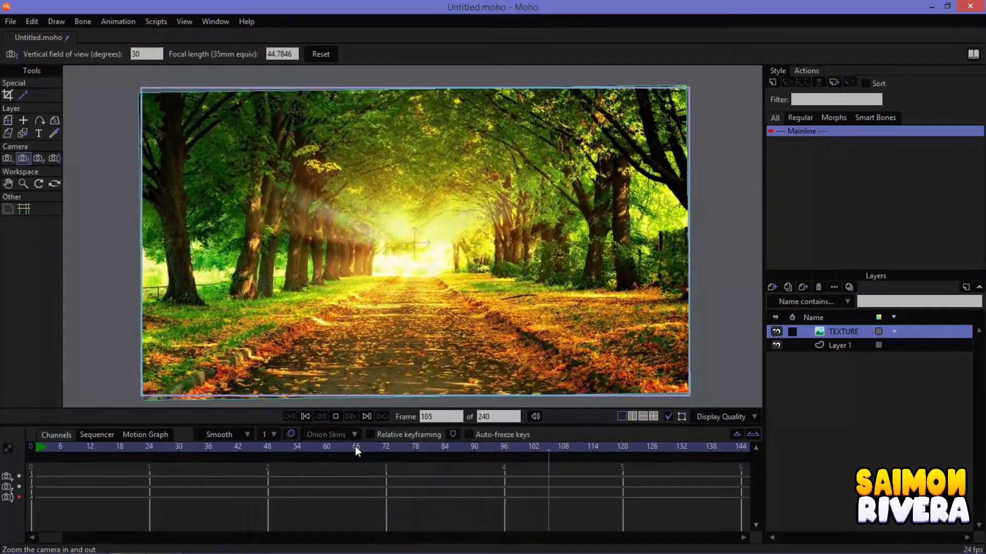
click(335, 417)
click(305, 418)
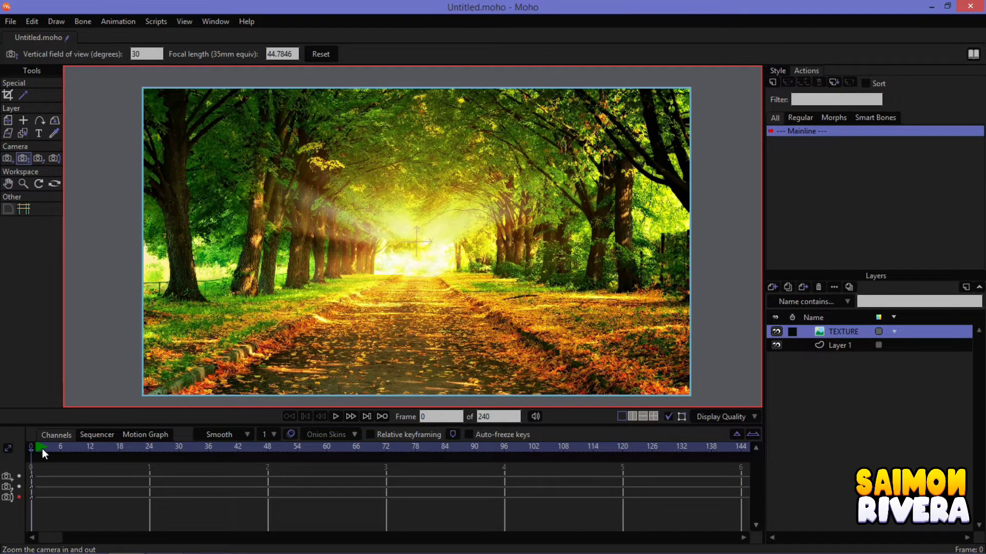
drag(42, 449, 61, 450)
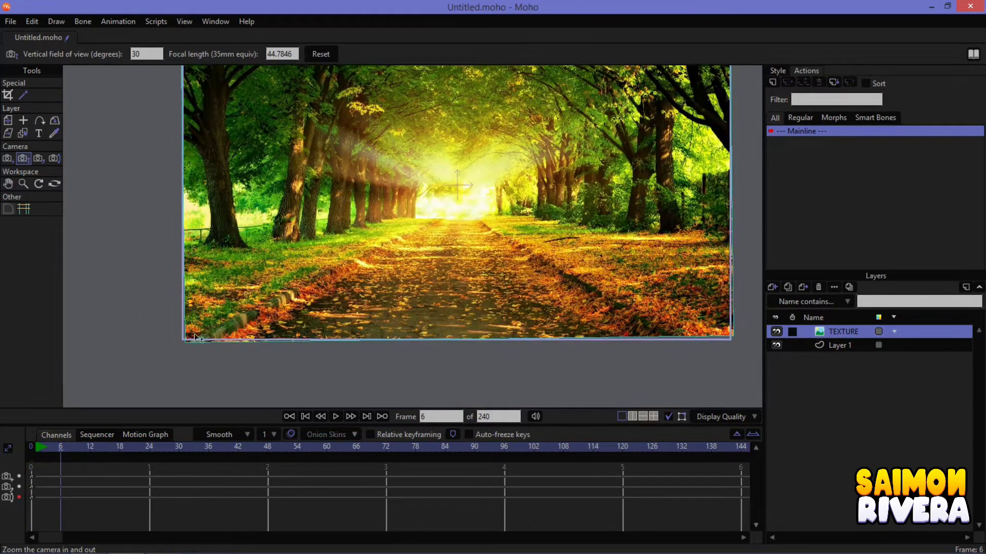
mouse_move(197, 338)
mouse_down()
mouse_move(277, 291)
mouse_move(296, 305)
mouse_up()
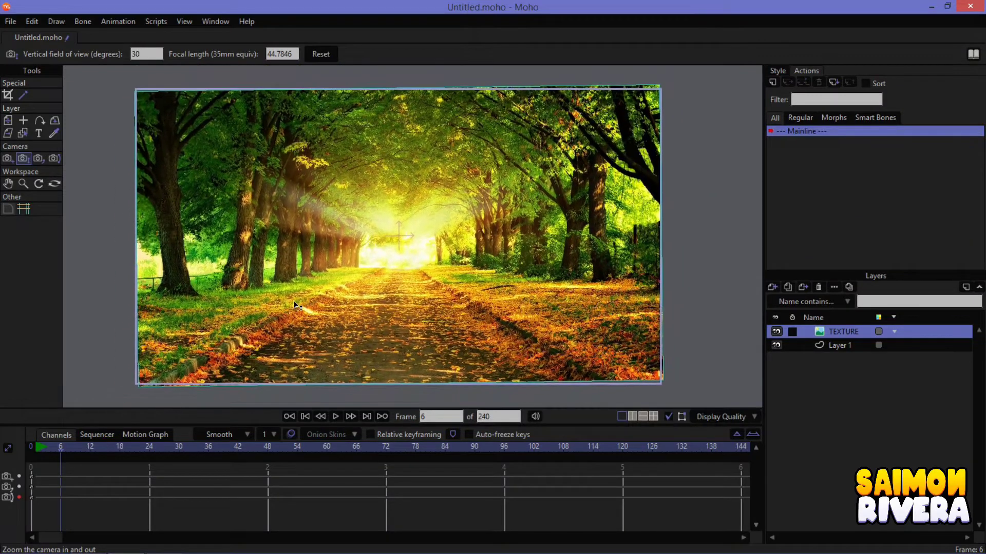
click(30, 446)
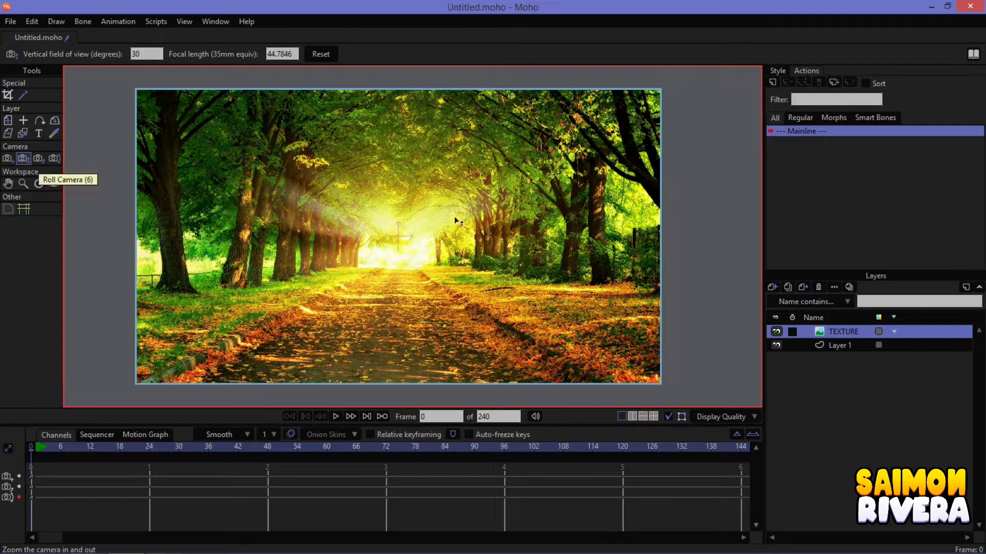
Step: Zoom the camera in to focal length 46.1601 and preview the zoomed shake
drag(451, 231, 461, 220)
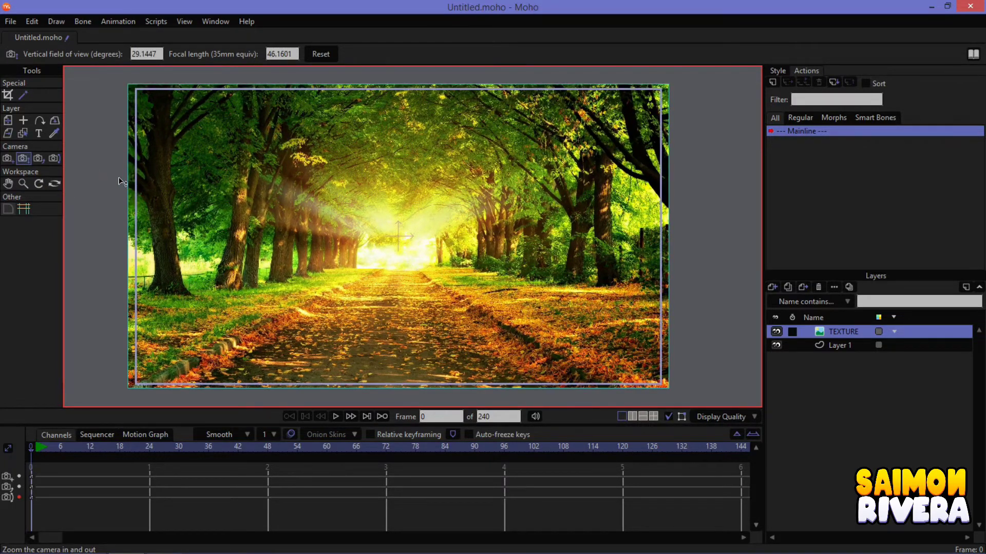
click(336, 417)
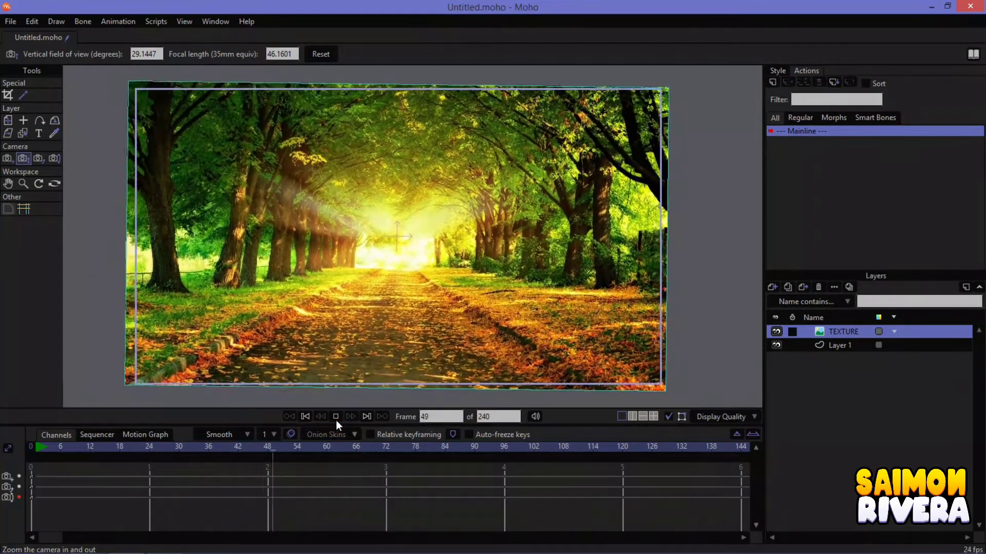
click(336, 417)
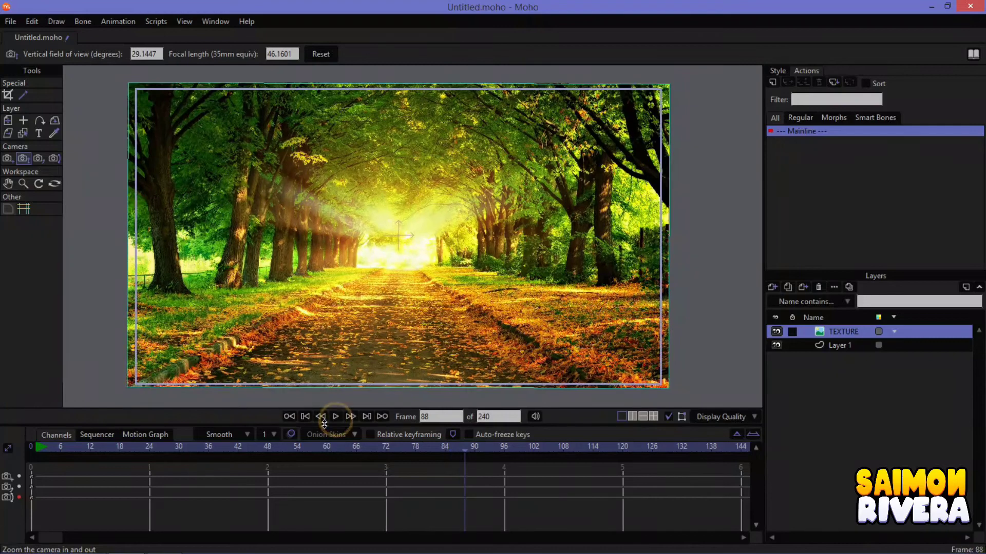
click(305, 416)
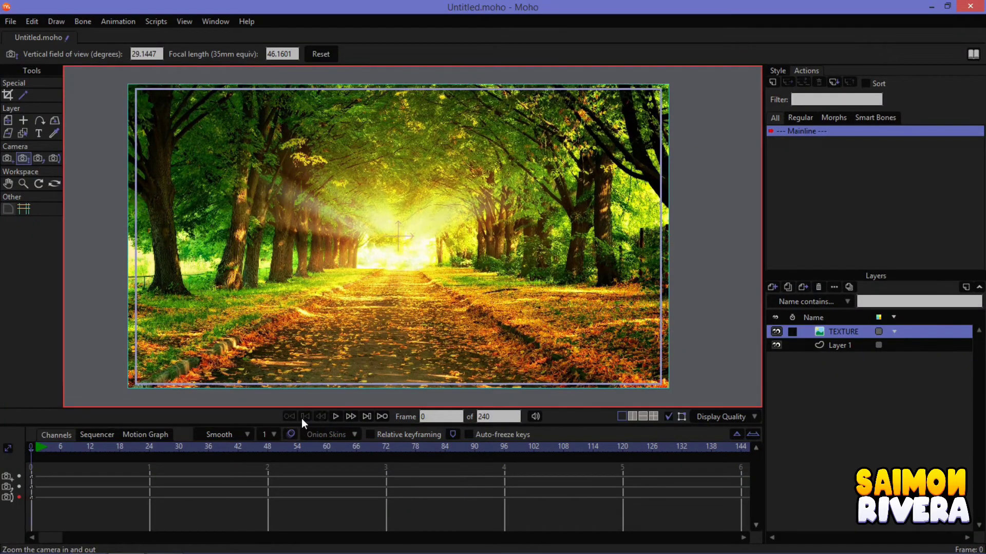